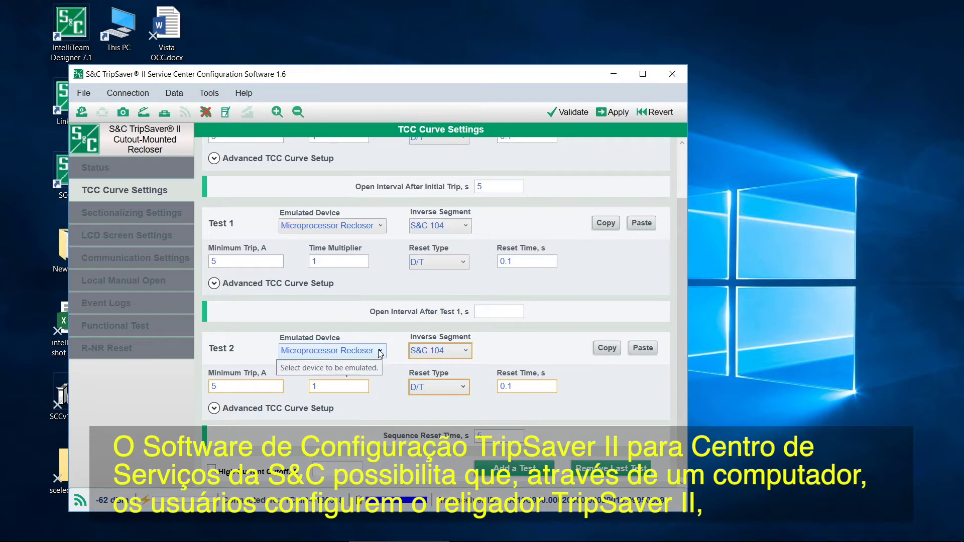
click(380, 351)
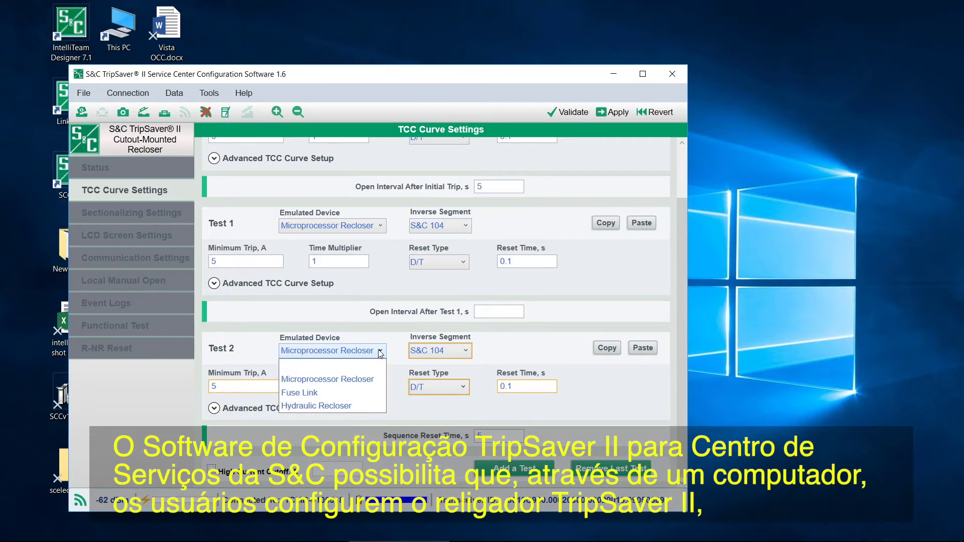
click(380, 351)
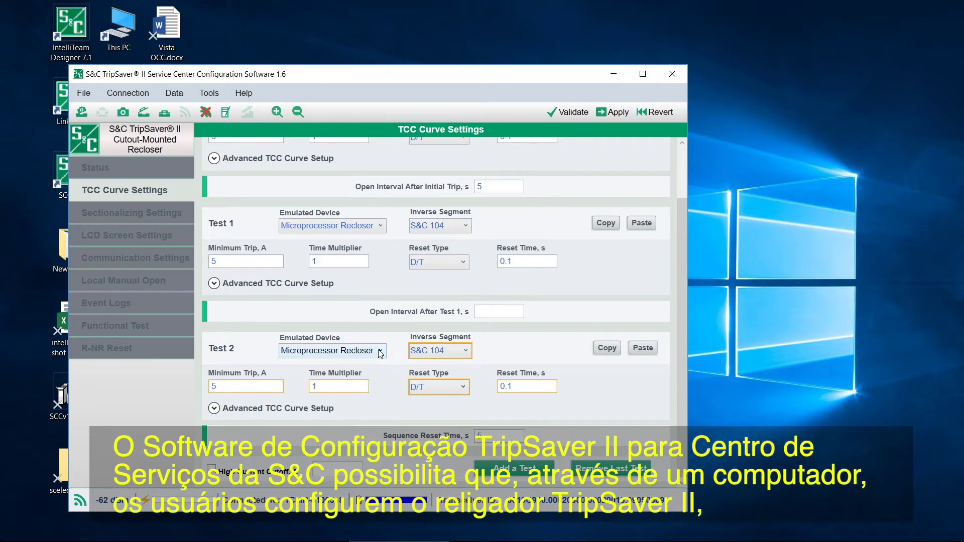
click(465, 350)
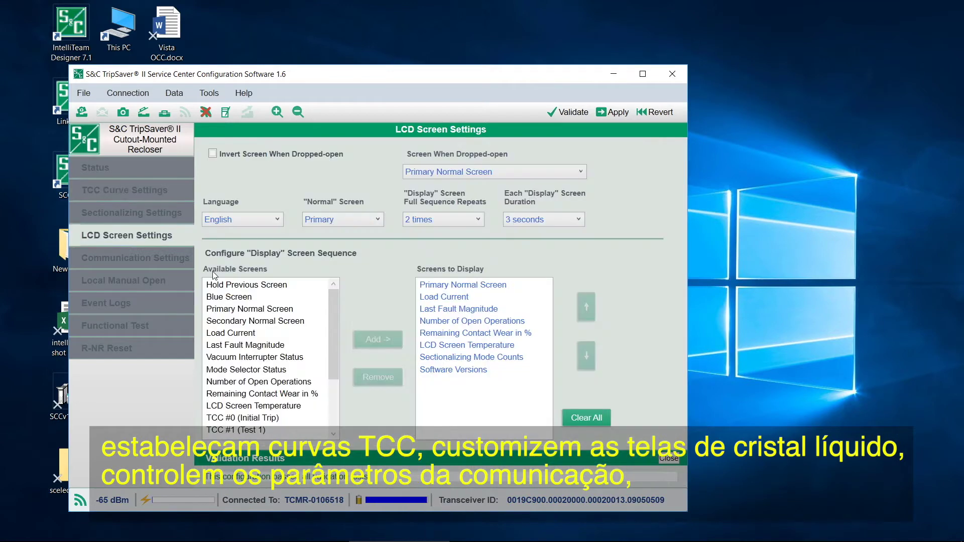
click(457, 301)
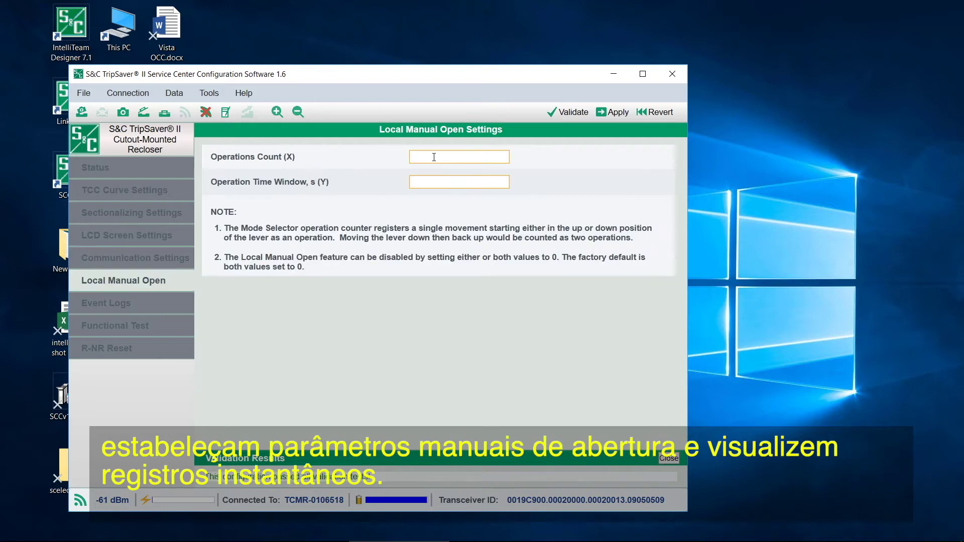
Step: Fill in the operations count and the operation time window in the Local Manual Open settings
text(640)
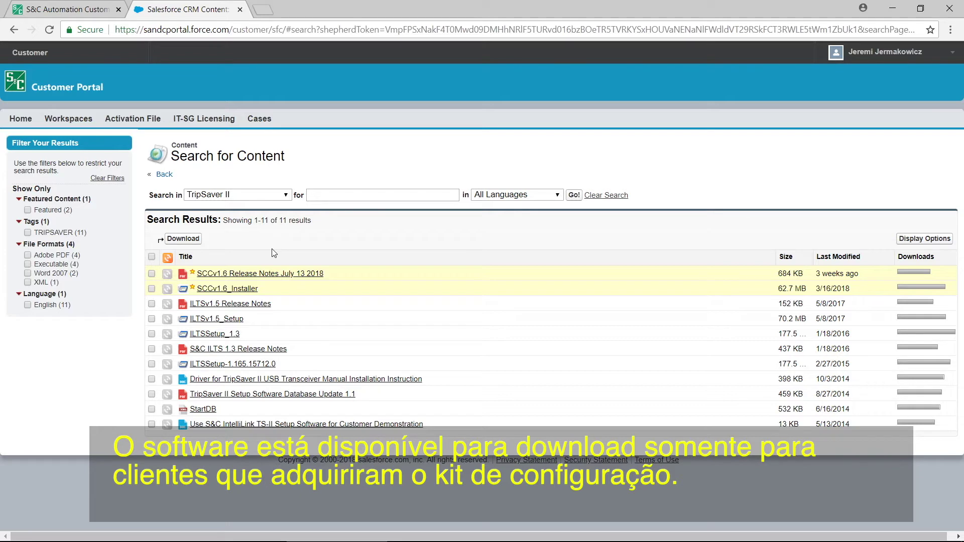
Step: Download the SCCv1.6_Installer file from the TripSaver II content in the S&C Customer Portal
click(239, 292)
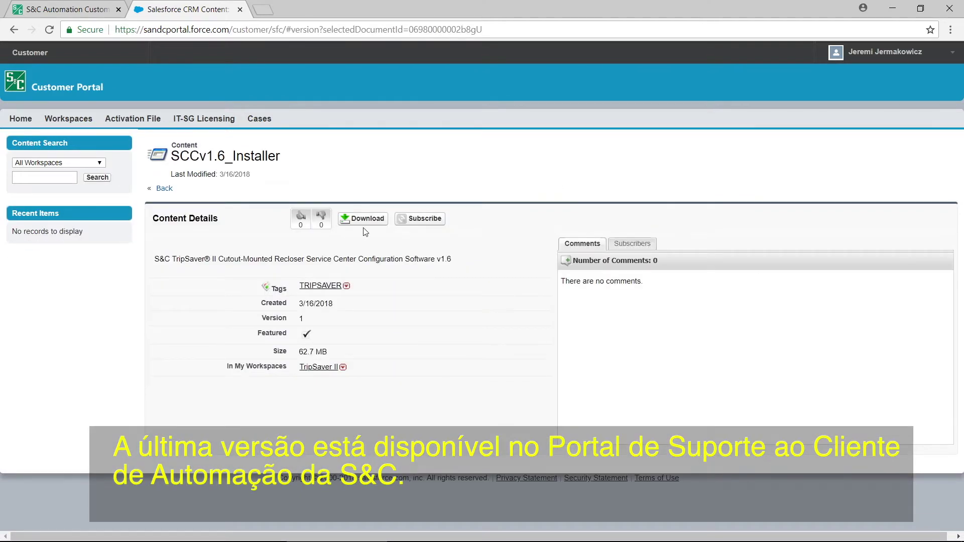
click(370, 219)
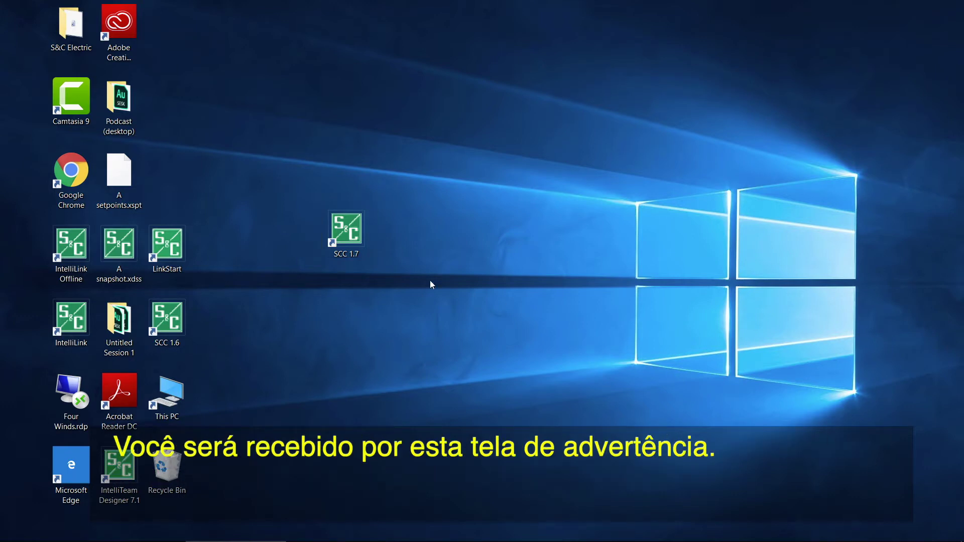
Step: Launch the SCC 1.7 configuration software from the desktop and acknowledge its warning
double_click(335, 232)
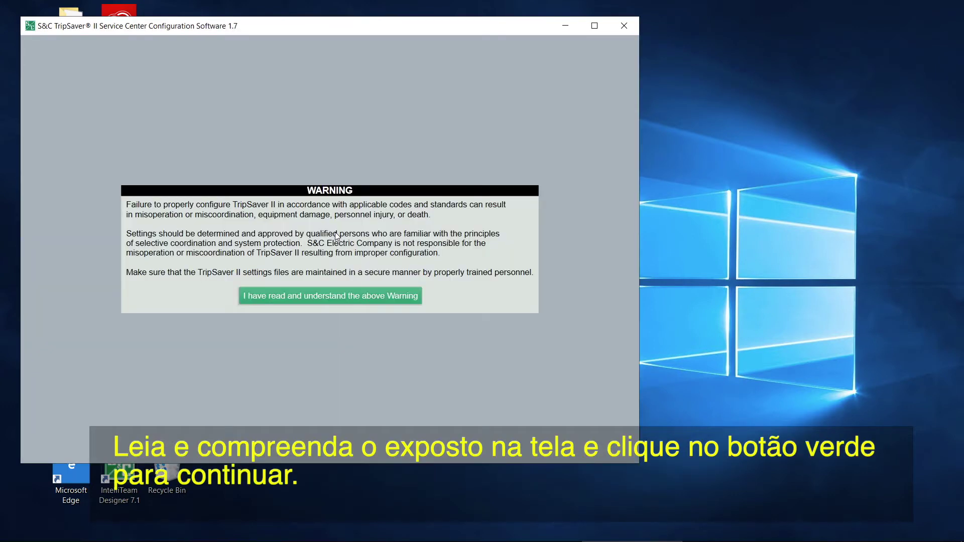
click(363, 299)
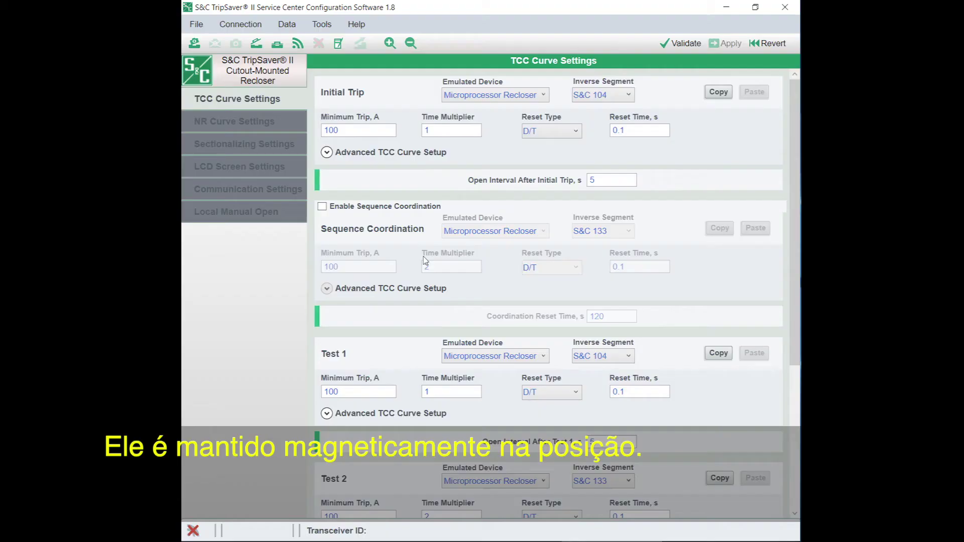
Step: Start a connection to the device, try auto-detecting the transceiver, and enter its 32-digit transceiver ID
click(248, 25)
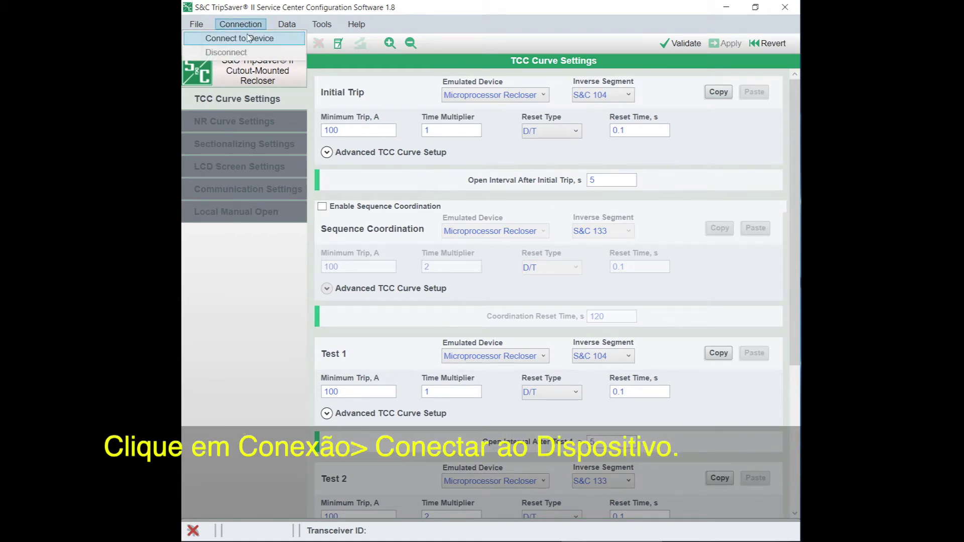
click(248, 38)
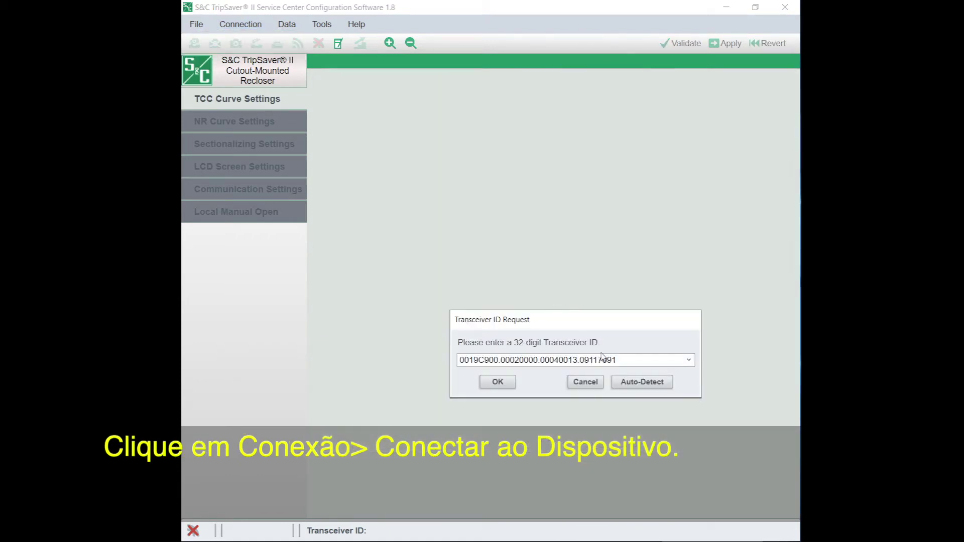
click(641, 384)
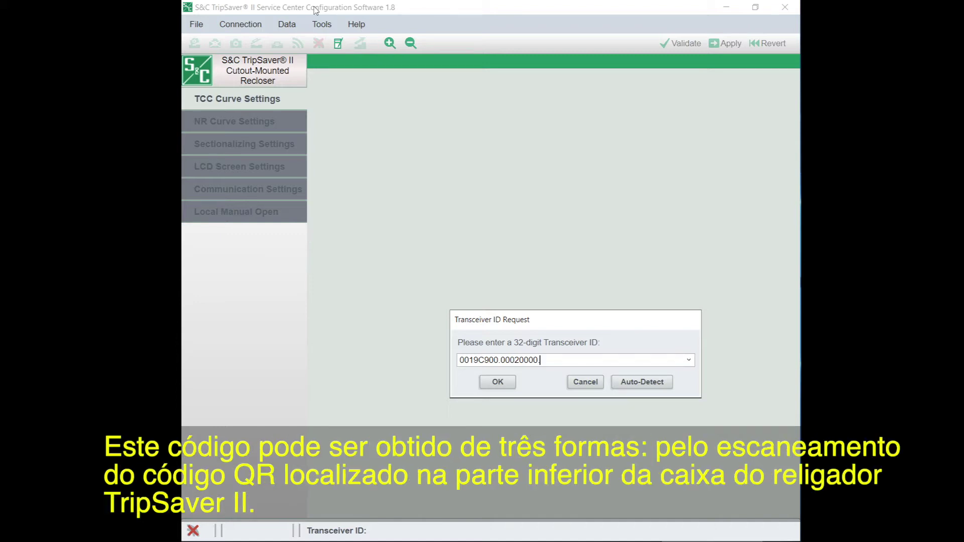
text(00040013.09117091)
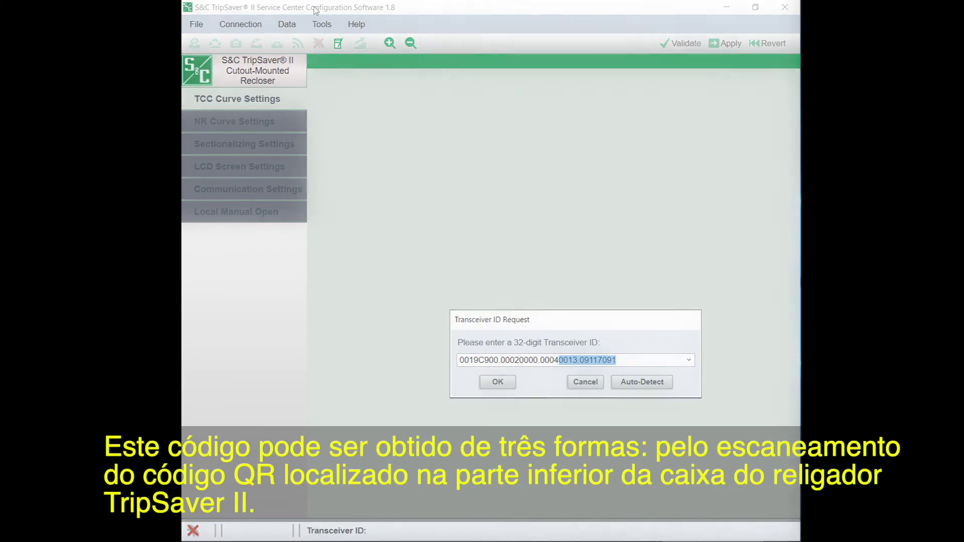
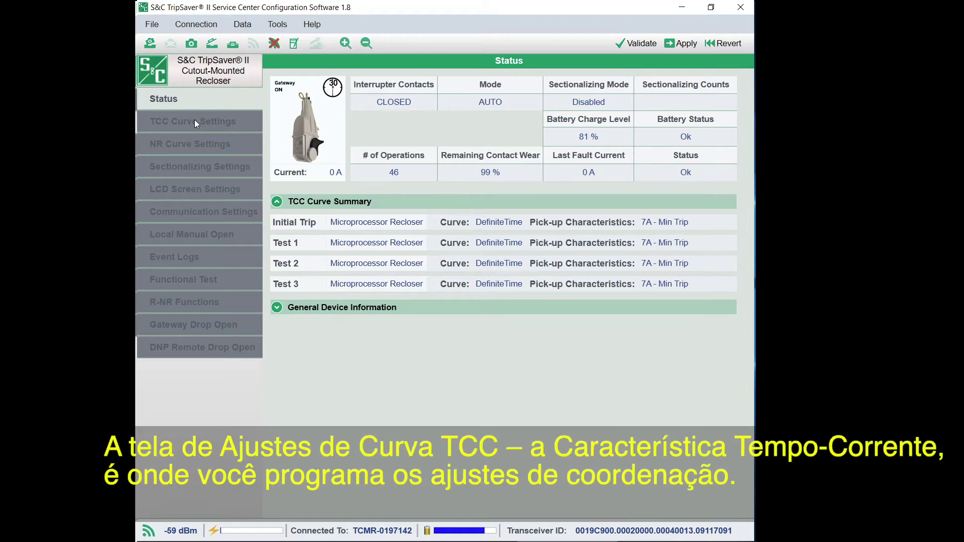
Step: In the TCC curve settings, set Test 1 to emulate a Fuse Link with speed K and ampere rating 40
click(195, 121)
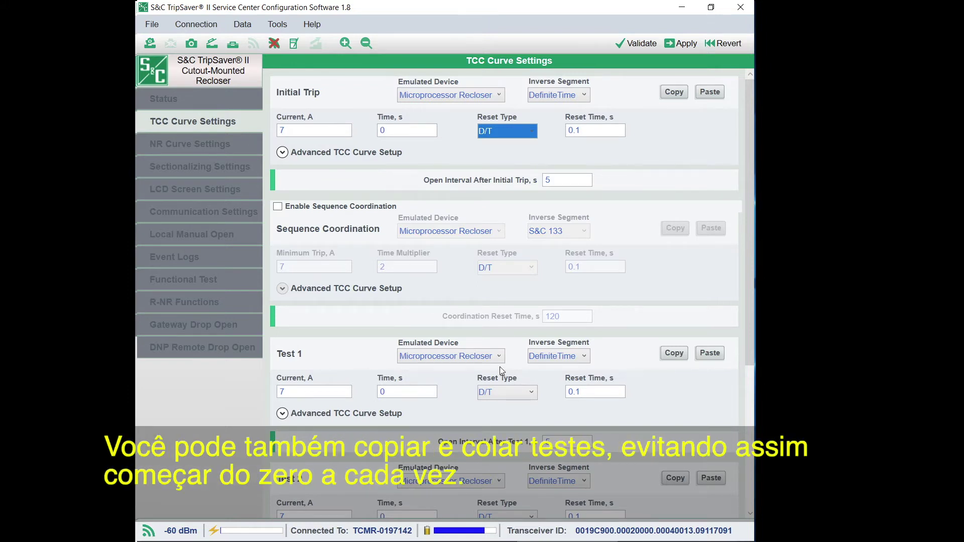
click(492, 356)
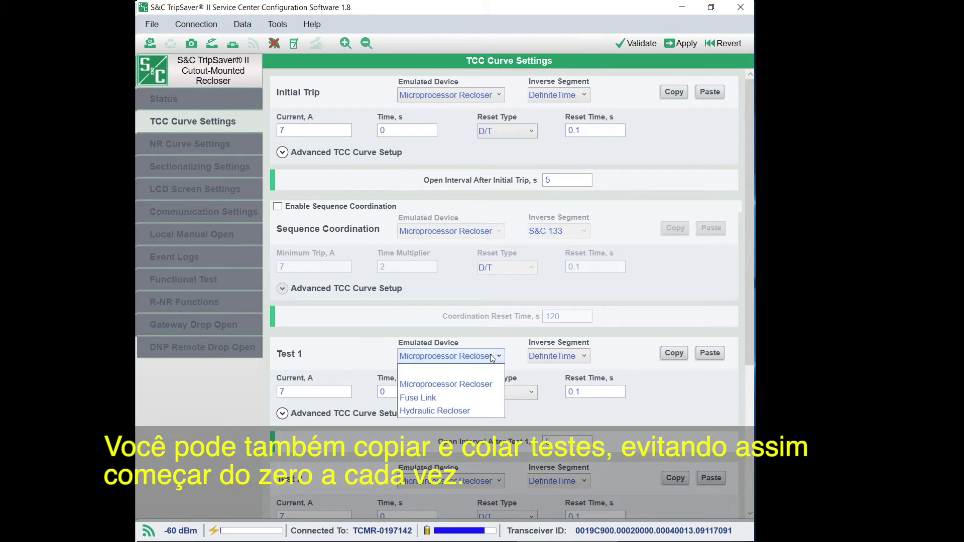
click(486, 398)
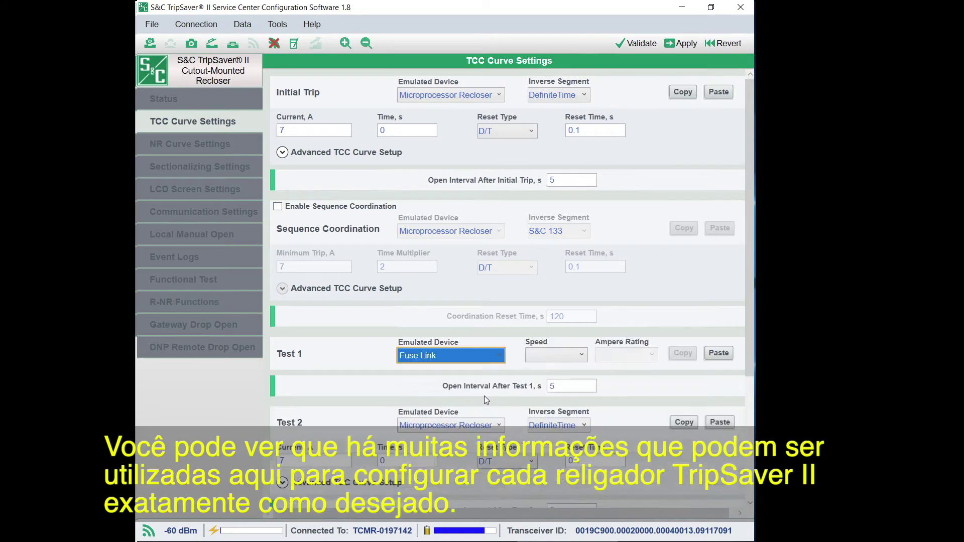
click(552, 359)
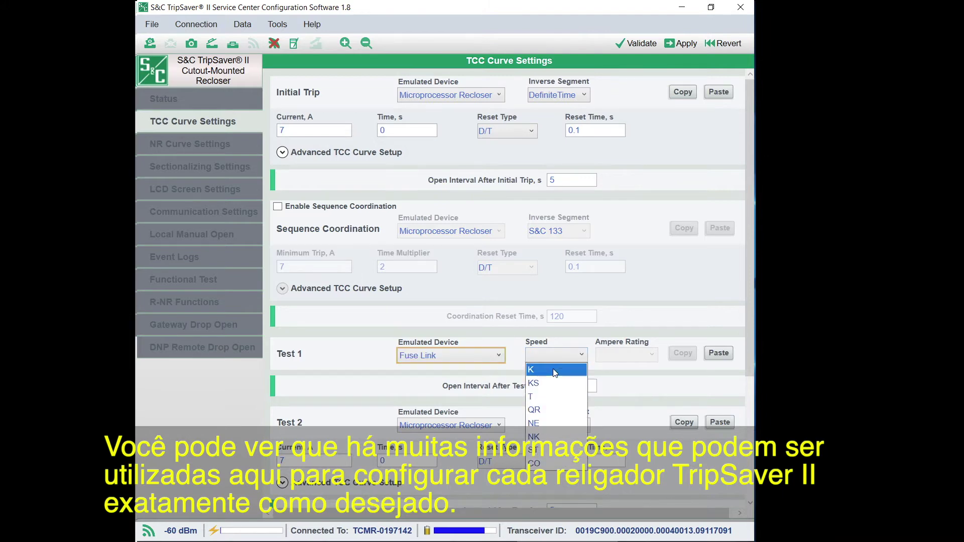
click(555, 372)
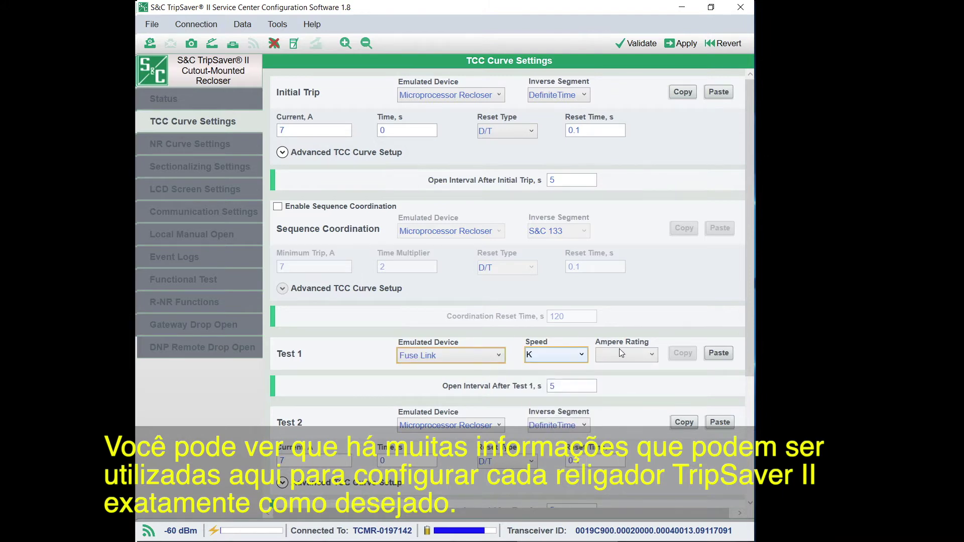
click(621, 353)
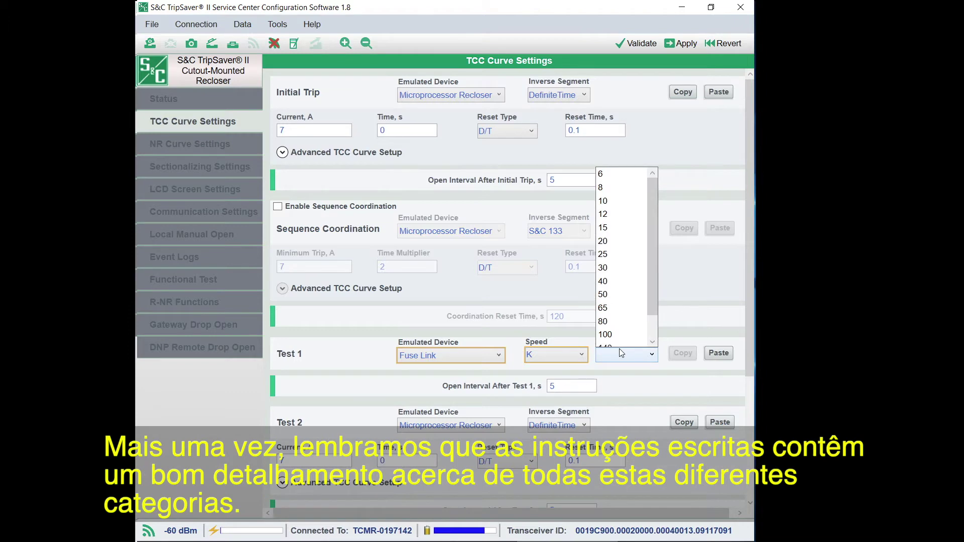
click(612, 269)
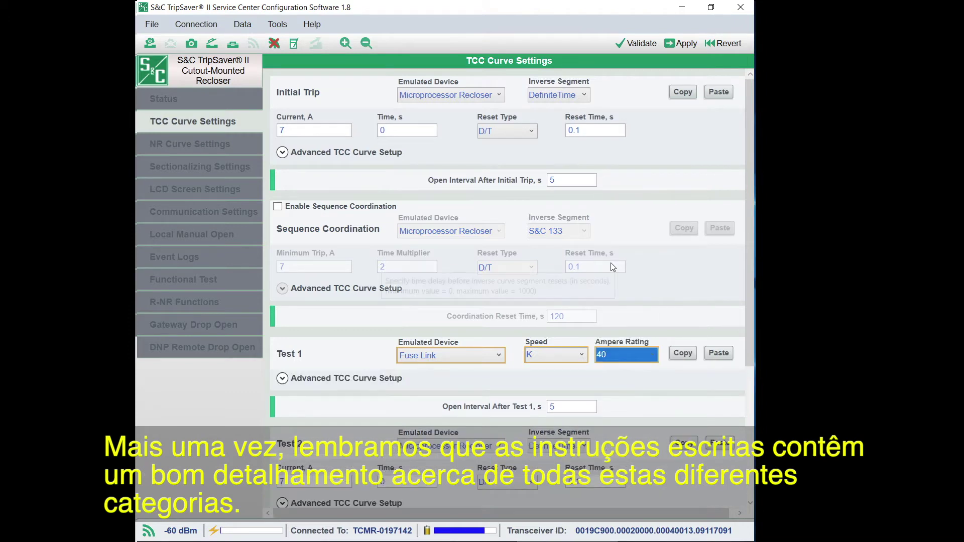
Step: Copy the Test 1 curve settings into Test 2
click(681, 358)
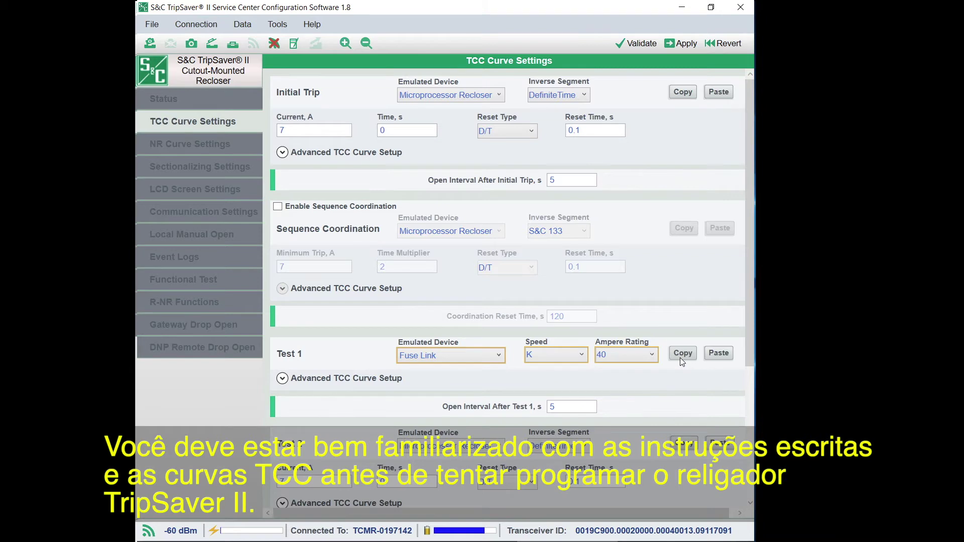
click(723, 443)
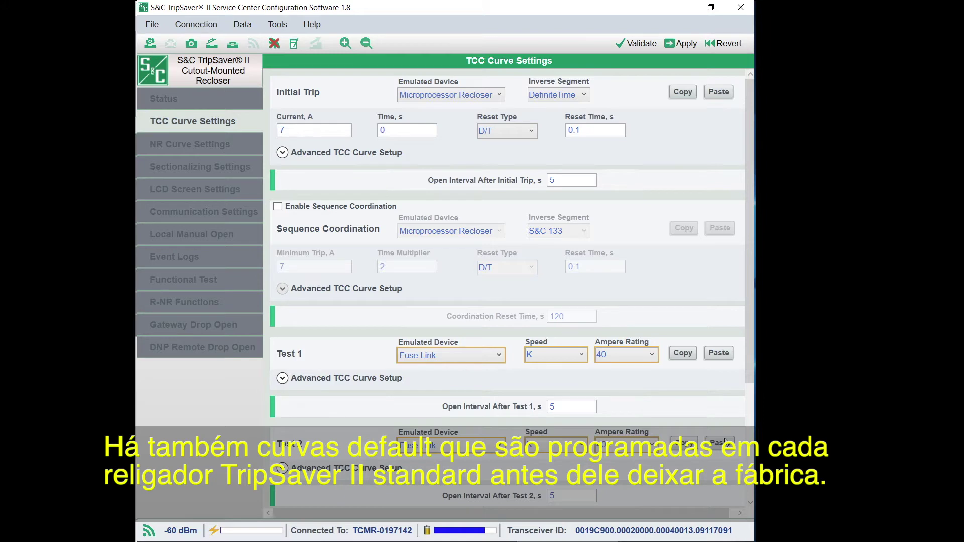
click(680, 357)
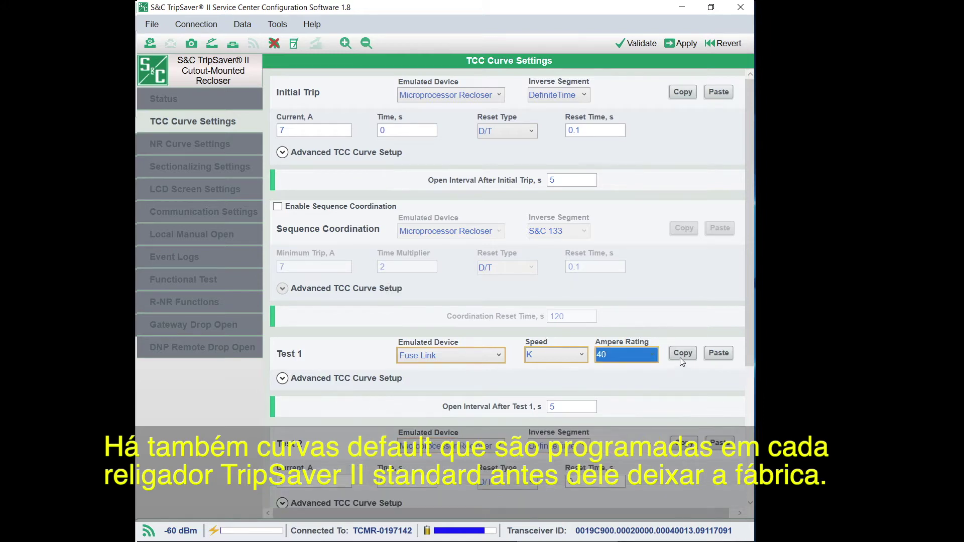
click(721, 443)
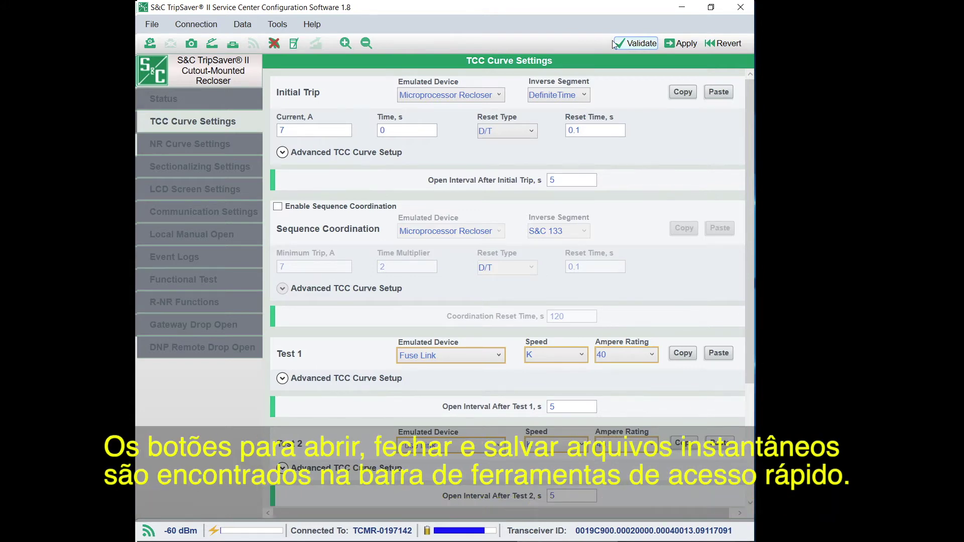
click(159, 28)
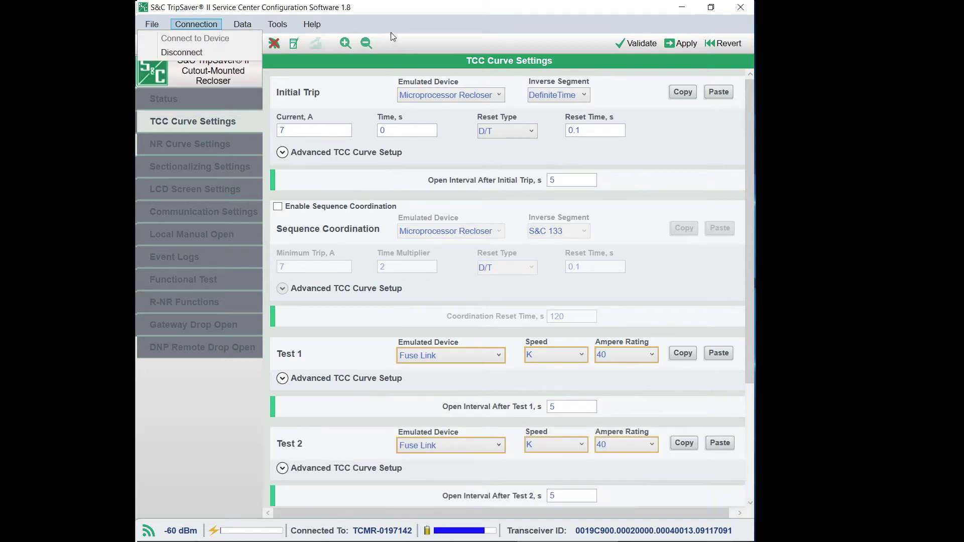
click(397, 31)
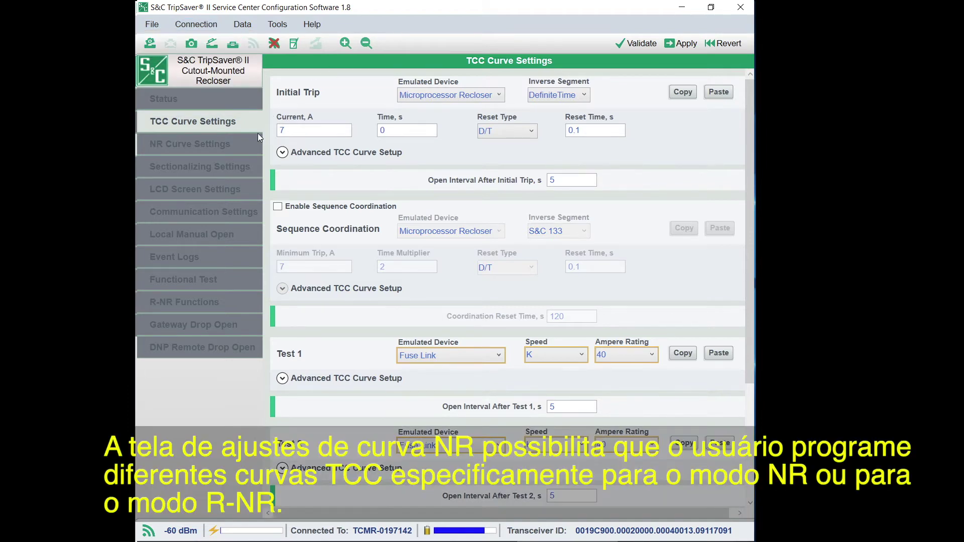
Step: In the NR curve settings, set the emulated device of Standard NR to Fuse Link
click(221, 143)
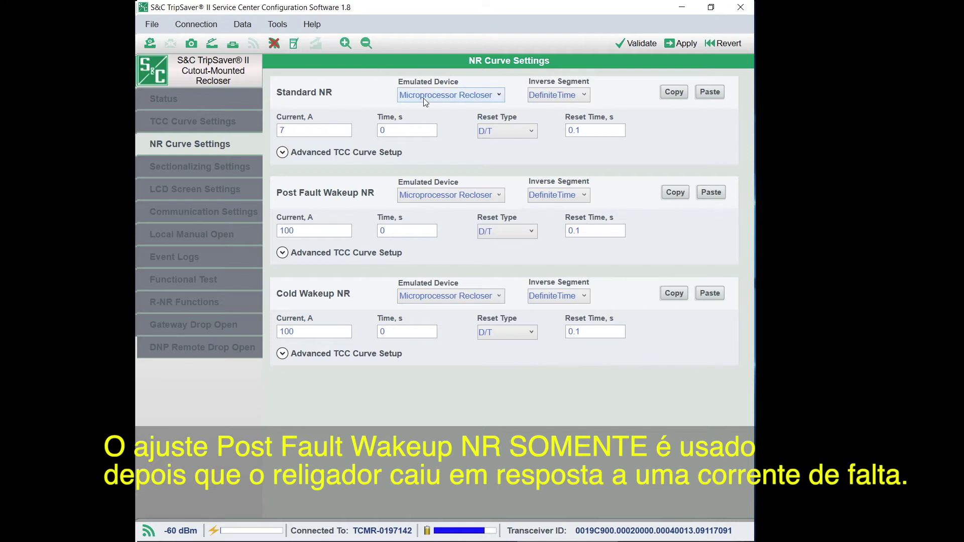
click(468, 94)
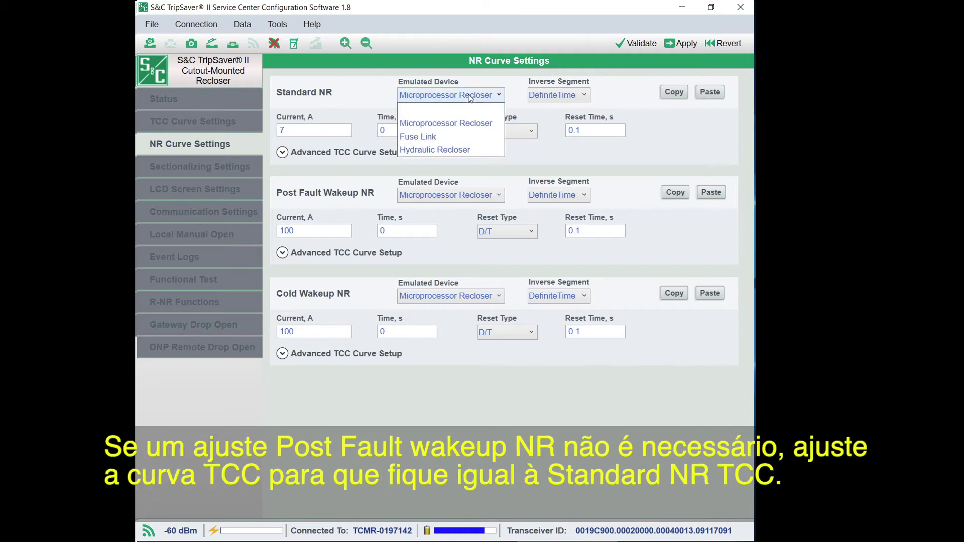
click(461, 136)
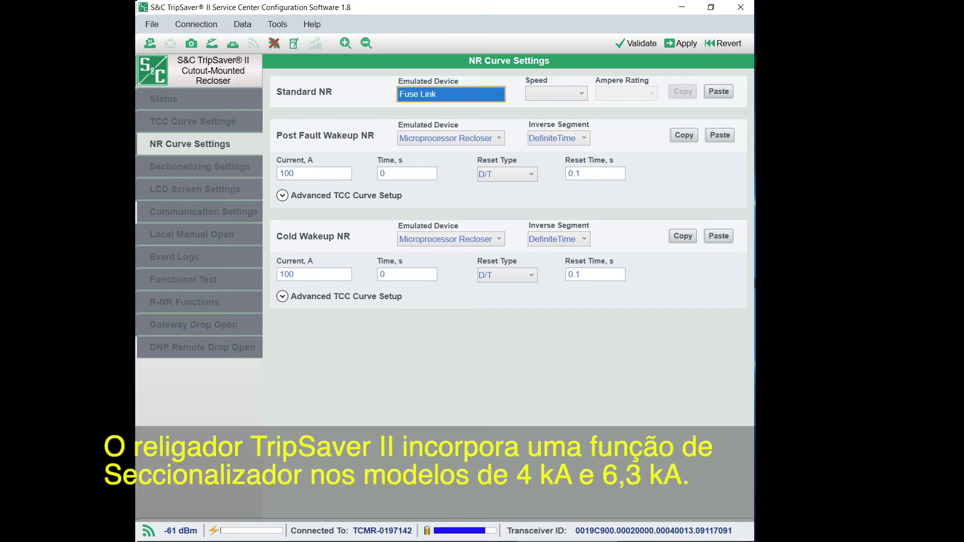
Step: In the LCD screen settings, move Load Current two places down in the list of screens to display
click(212, 169)
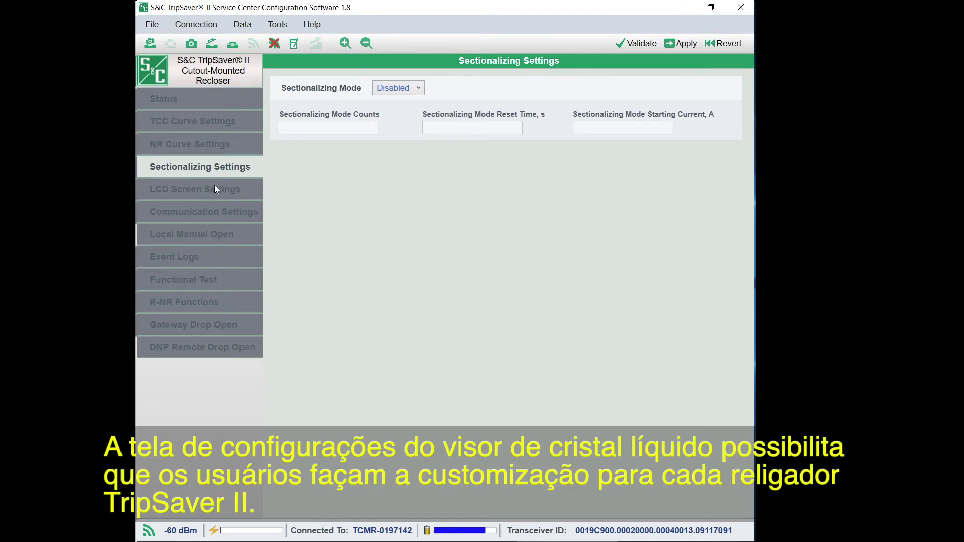
click(219, 195)
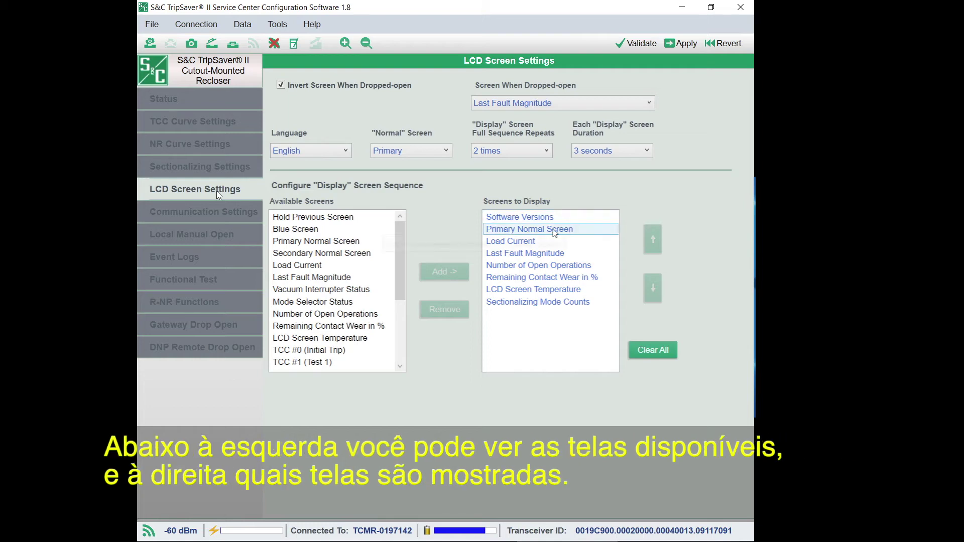
click(528, 241)
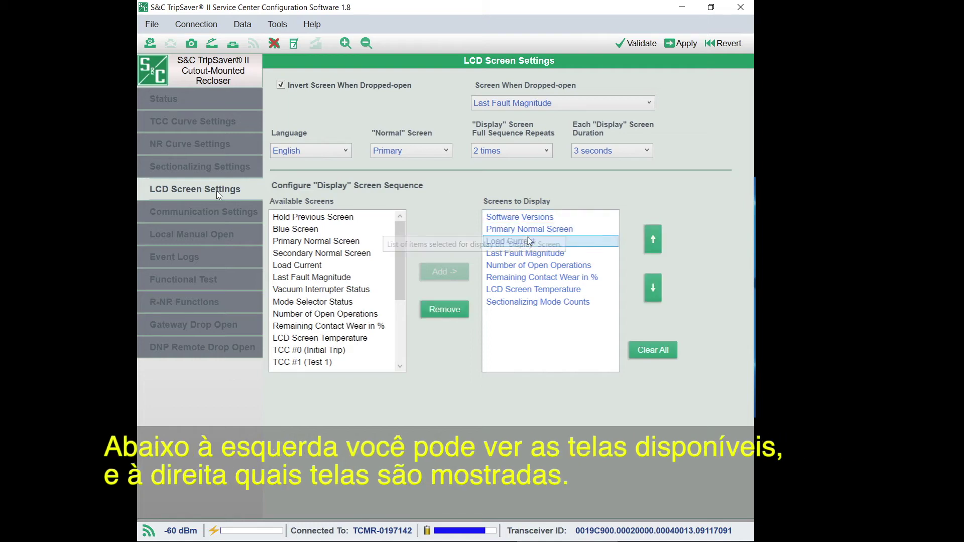
click(653, 289)
click(654, 291)
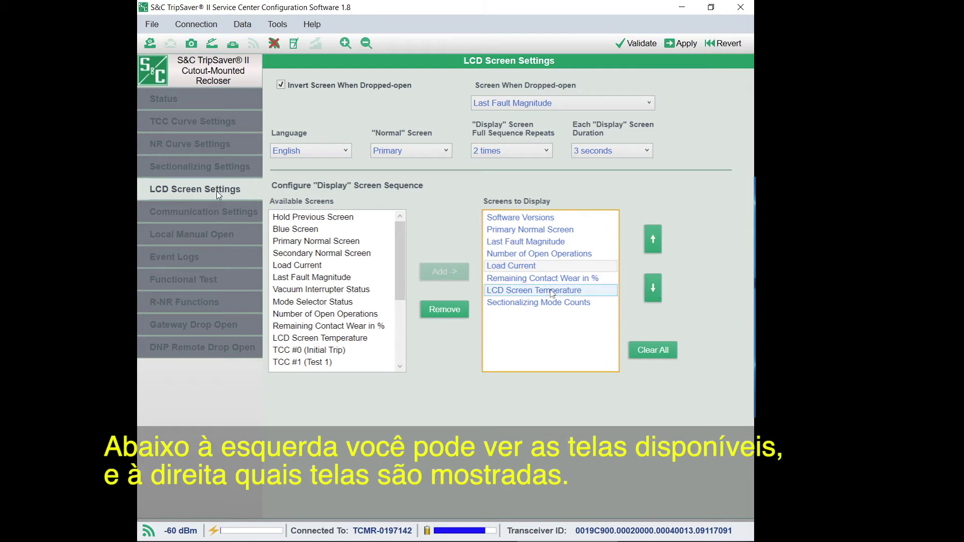
Step: Remove Load Current from the screens to display and add it again at the end of the sequence
click(457, 310)
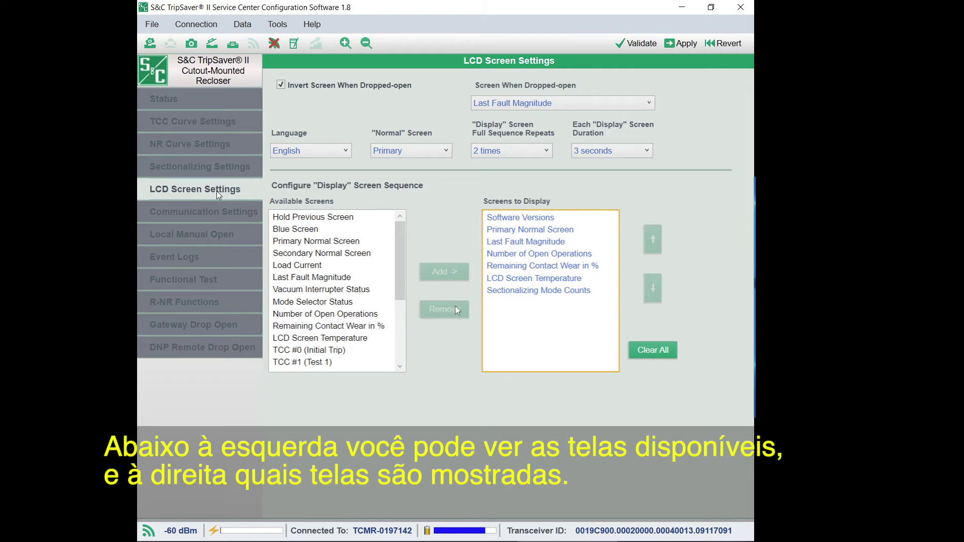
click(335, 265)
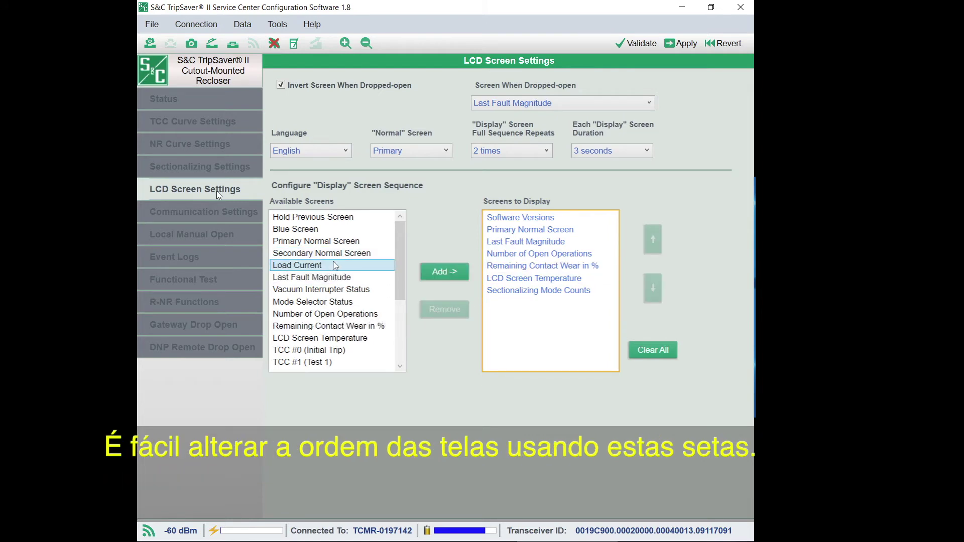
click(441, 277)
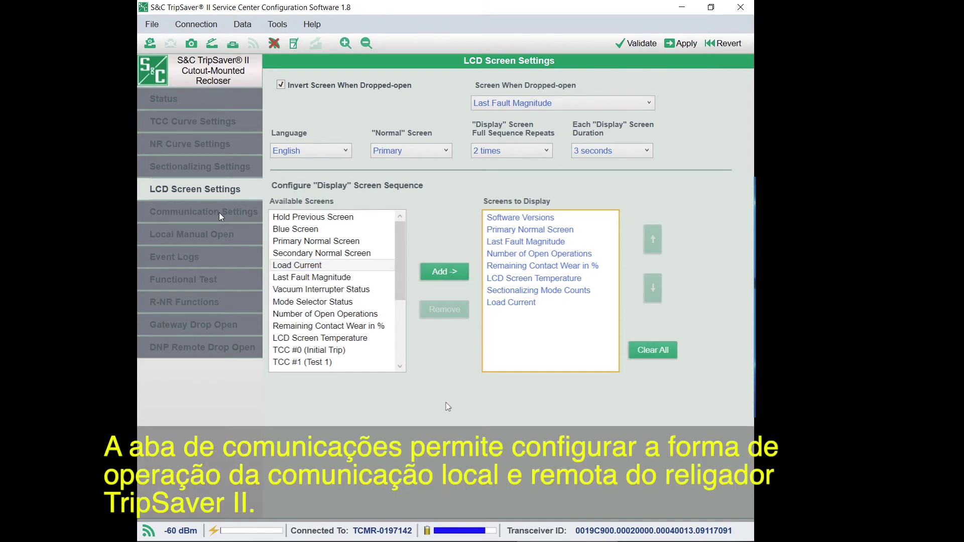
Step: View the Communication Settings and the Local Manual Open settings of the recloser
click(219, 212)
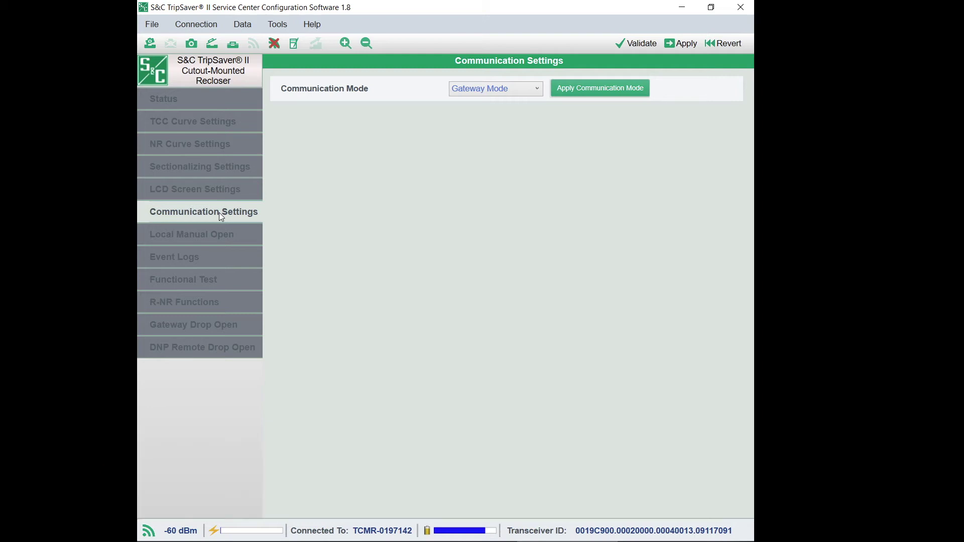
click(218, 234)
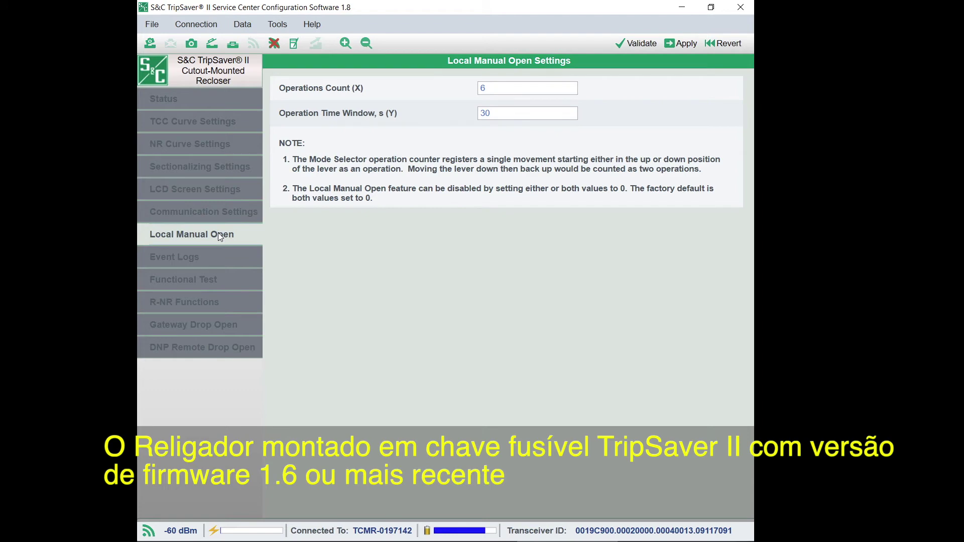